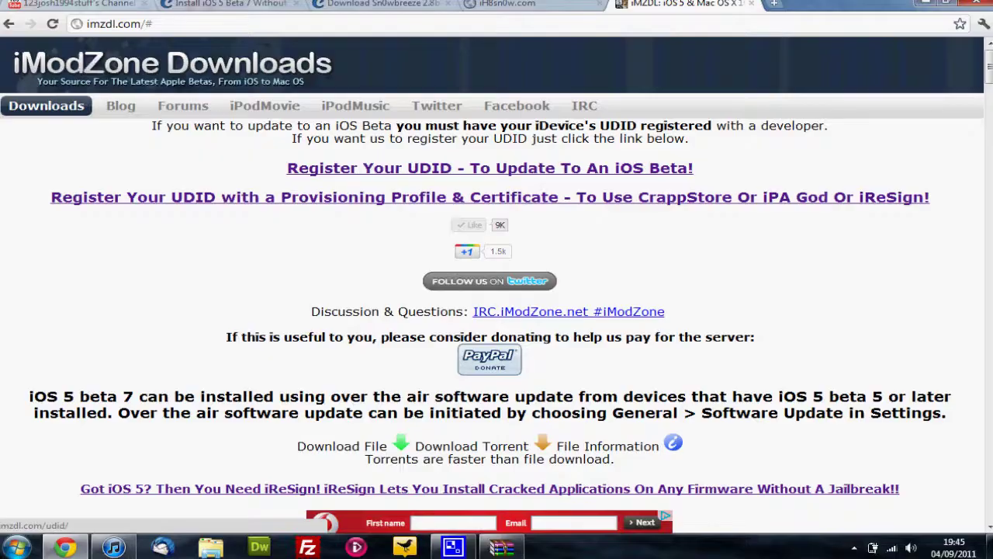
Examine the iOS 5 Beta 7 firmware files listed for each device on the iModZone downloads page.
mouse_move(989, 46)
left_mouse_down()
mouse_move(990, 70)
mouse_move(988, 45)
left_mouse_up()
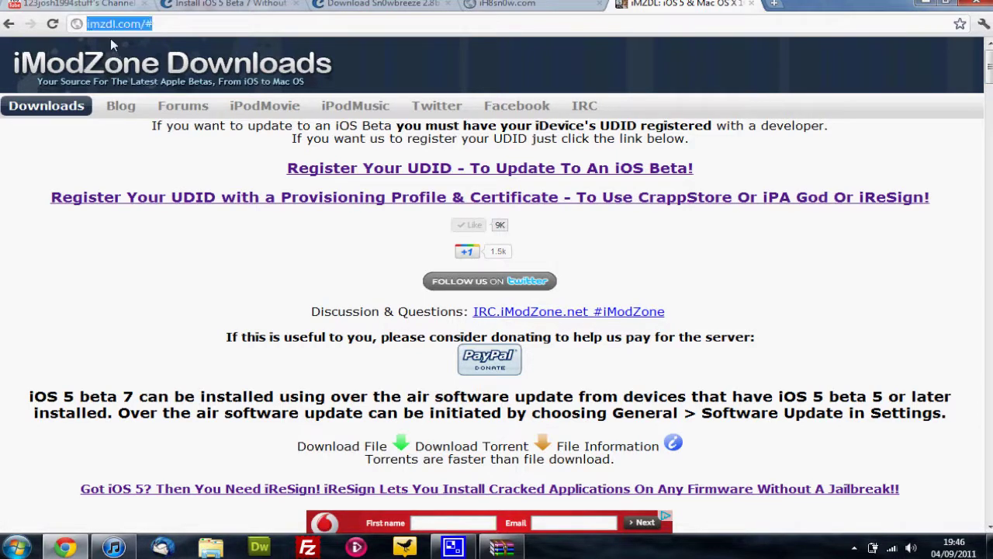
left_click(109, 24)
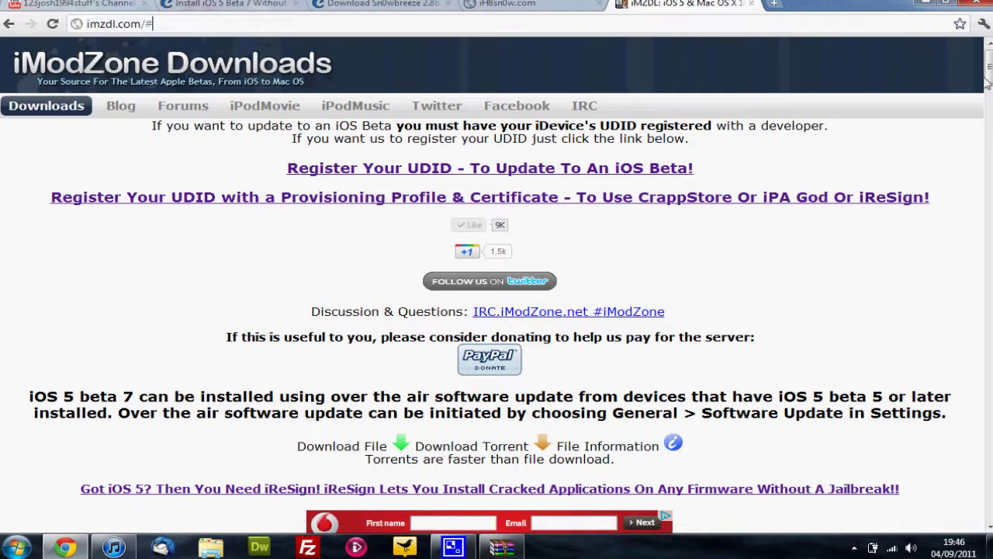
scroll(596, 242, "down", 9)
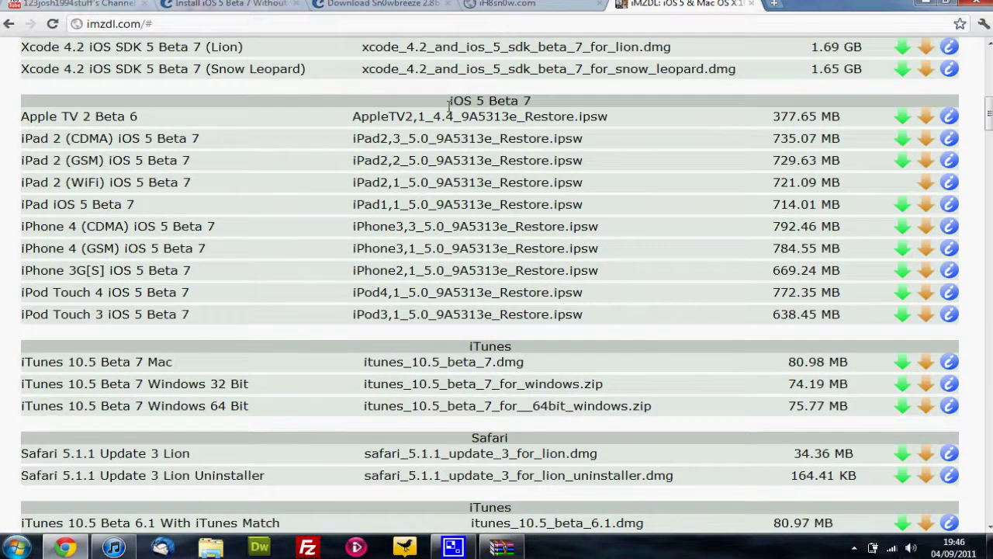
left_click_drag(139, 101, 183, 312)
left_click(194, 330)
scroll(764, 230, "up", 2)
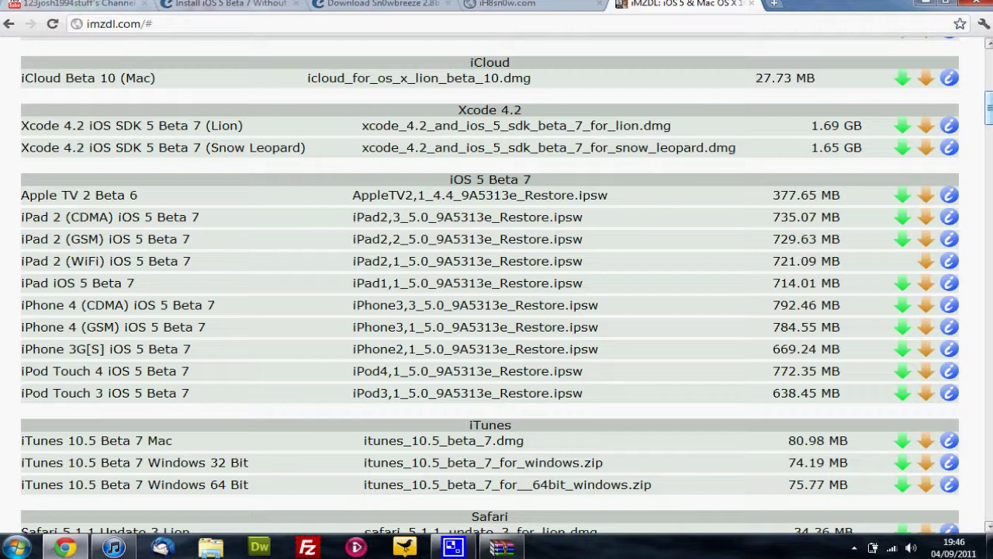
scroll(506, 286, "down", 1)
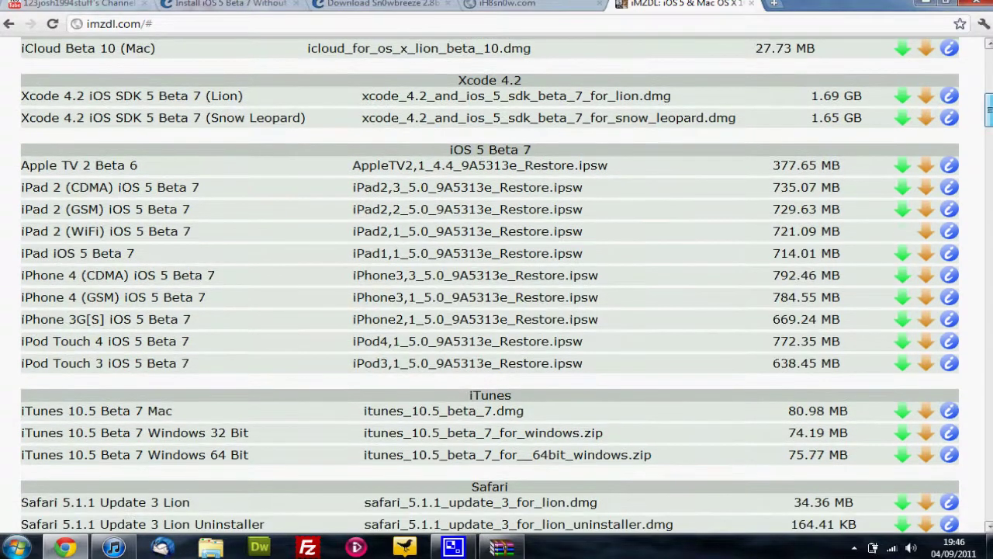
Examine the iTunes 10.5 Beta 7 Mac and Windows downloads and return to the top of the iModZone page.
left_click_drag(97, 410, 140, 413)
left_click(177, 428)
left_click_drag(775, 411, 363, 412)
left_click(823, 427)
left_click_drag(989, 124, 990, 71)
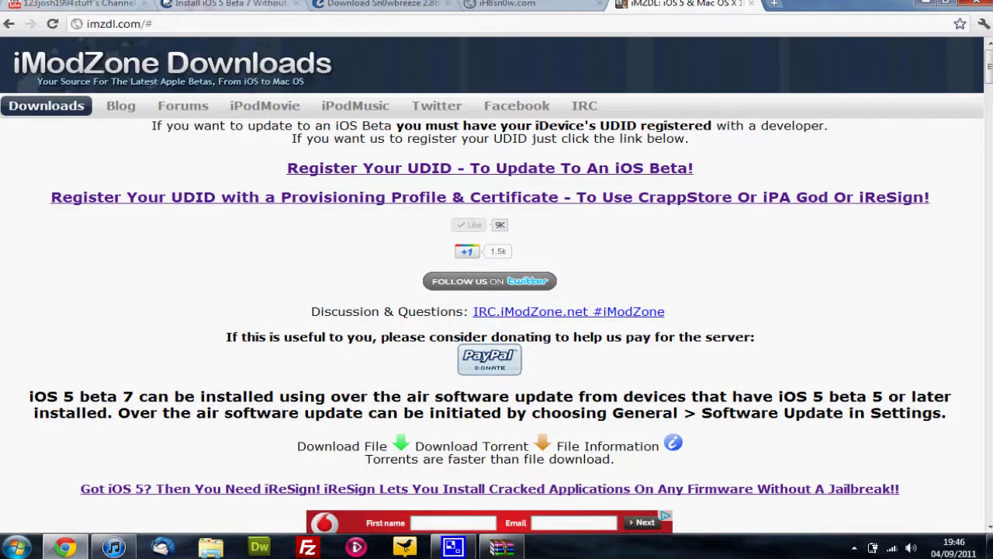
Read the opening steps of the Cydiahelp iOS 5 Beta 7 install guide and return to the iModZone downloads page.
left_click(225, 4)
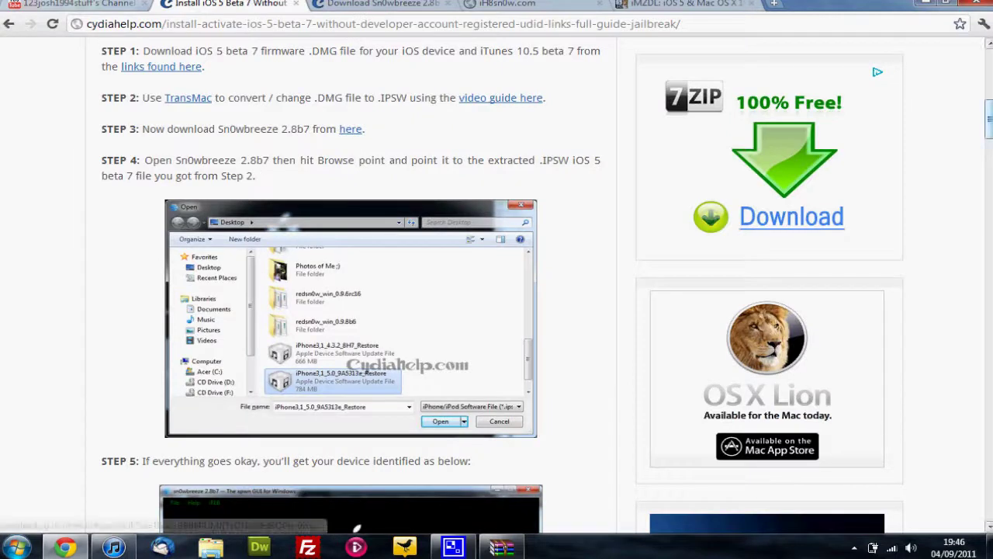
mouse_move(990, 116)
left_mouse_down()
mouse_move(989, 45)
mouse_move(989, 117)
left_mouse_up()
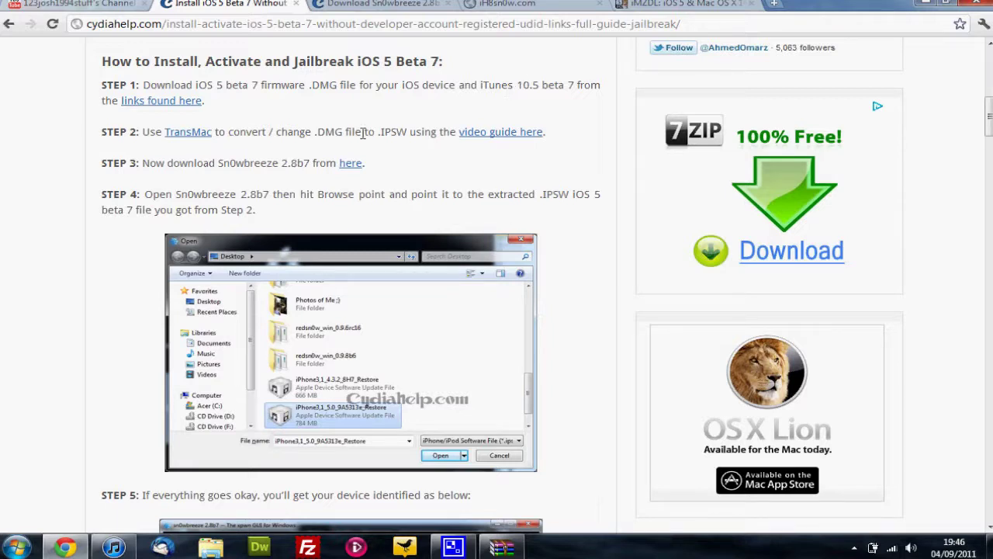
left_click(683, 4)
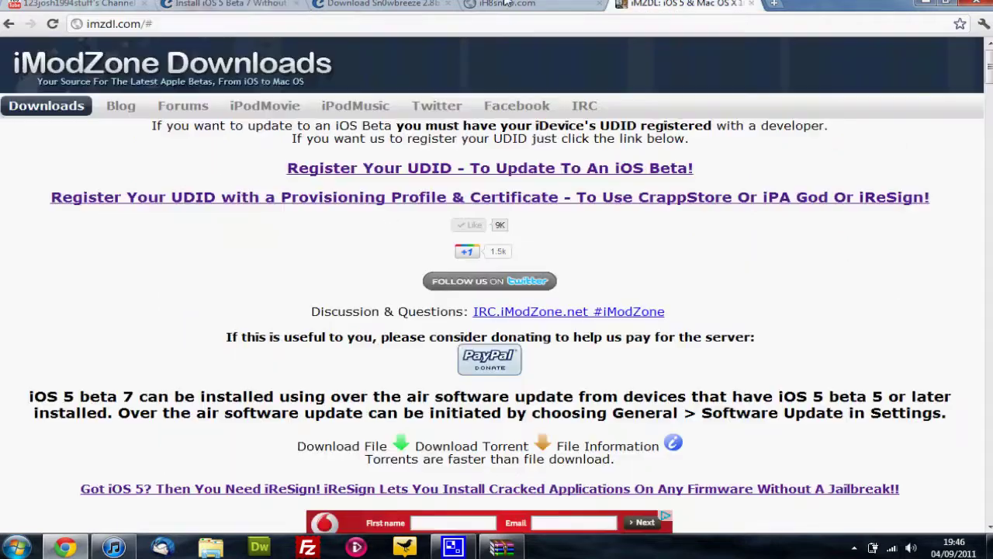
Locate the sn0wbreeze v2.8b7 (For iOS 5 beta 7) download link on the iH8sn0w.com page.
left_click(504, 4)
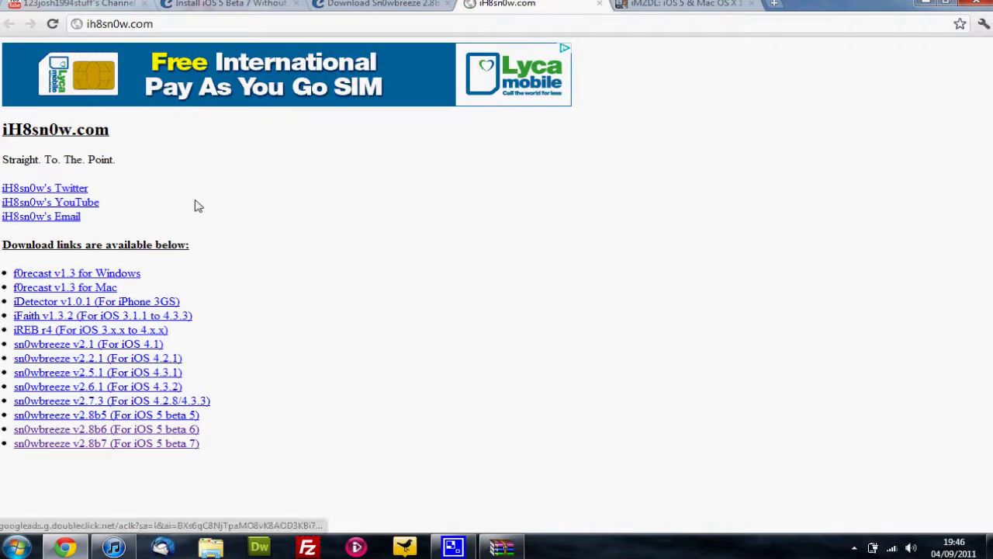
left_click_drag(204, 445, 4, 443)
left_click(233, 440)
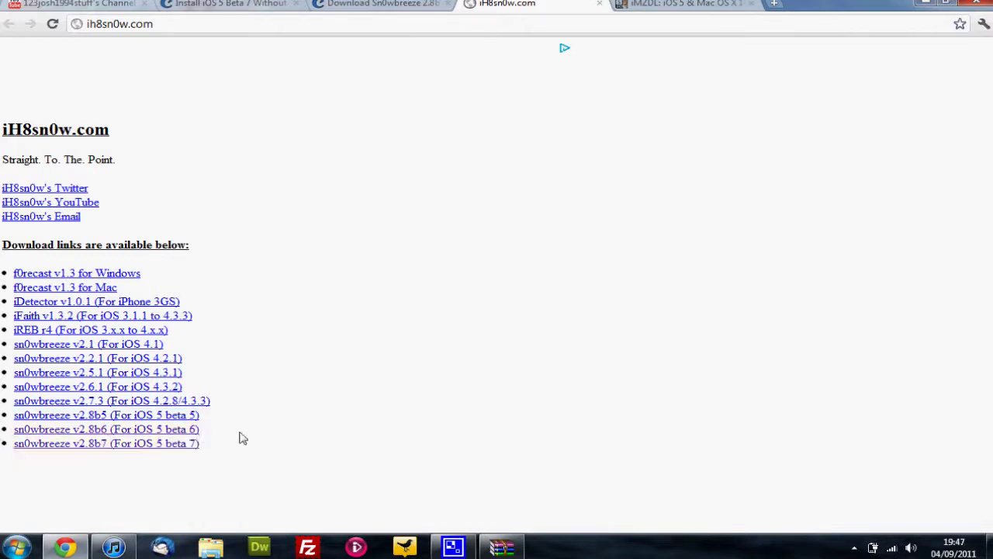
Return to the Cydiahelp install guide and launch sn0wbreeze 2.8b7 from its open archive.
left_click(373, 4)
left_click(196, 4)
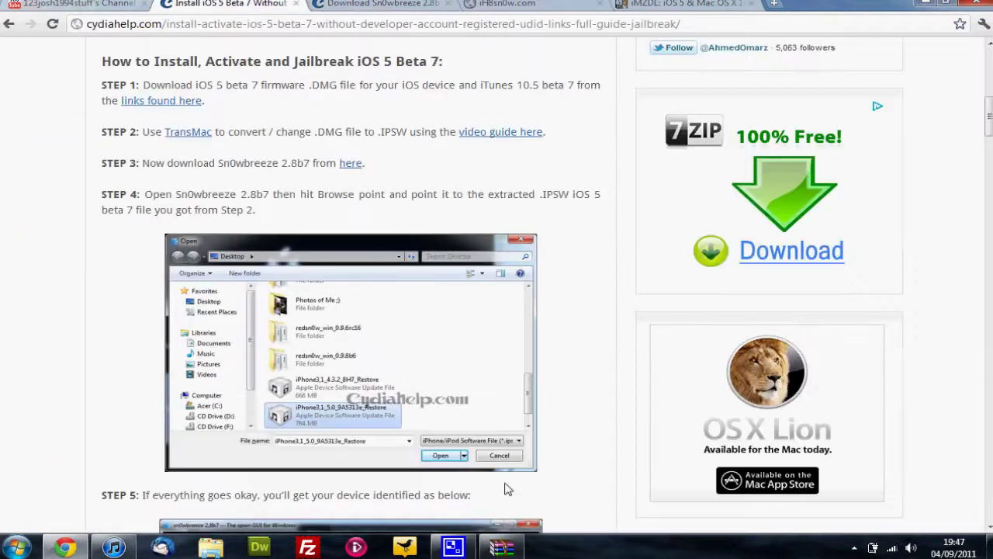
left_click(501, 547)
key("Return")
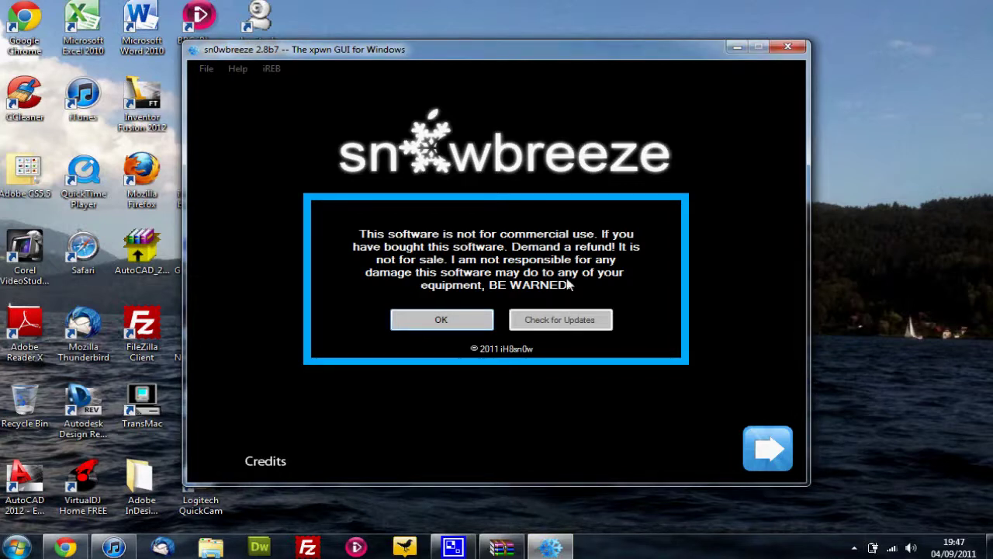
Advance through the sn0wbreeze disclaimer and welcome page to view IPSW Selection, and close the program.
left_click(422, 325)
left_click(460, 313)
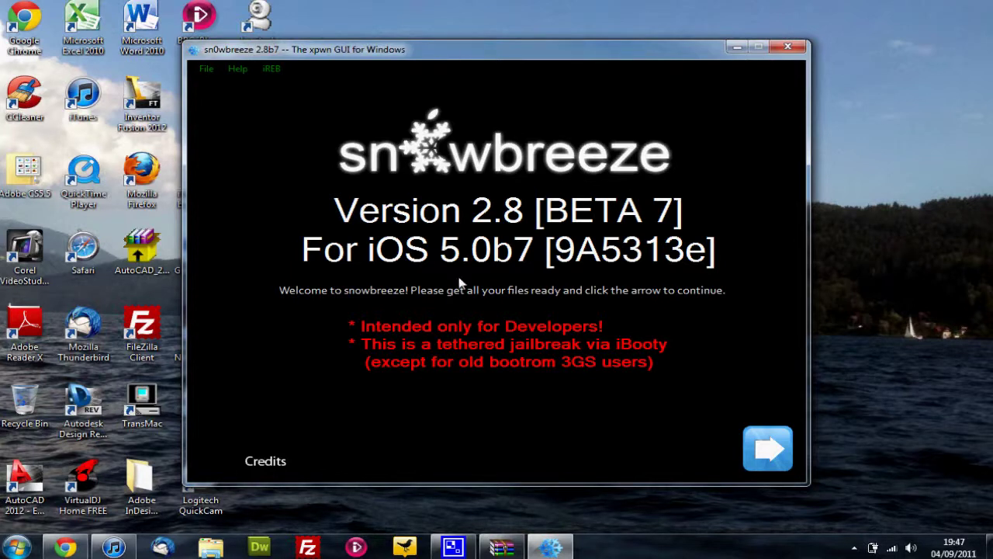
left_click(765, 450)
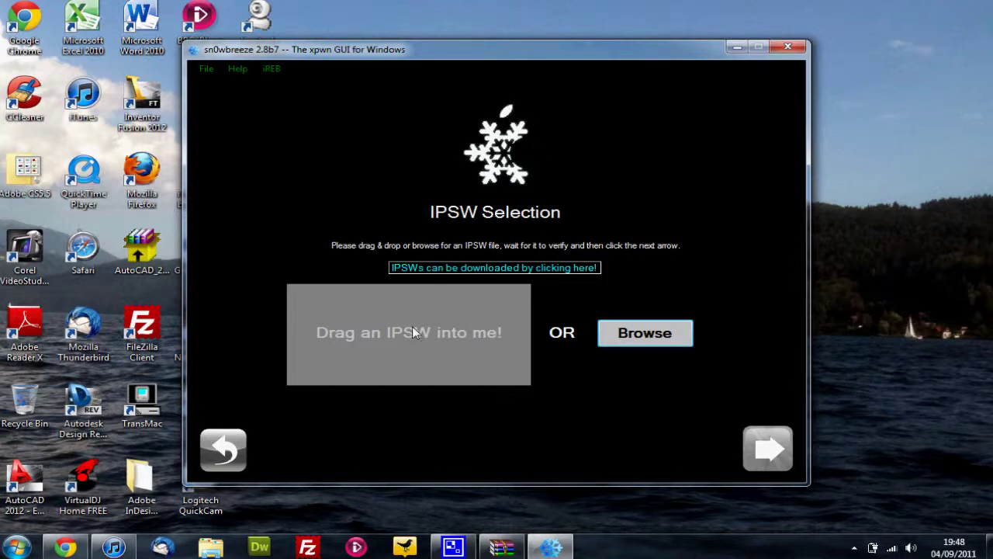
left_click(785, 48)
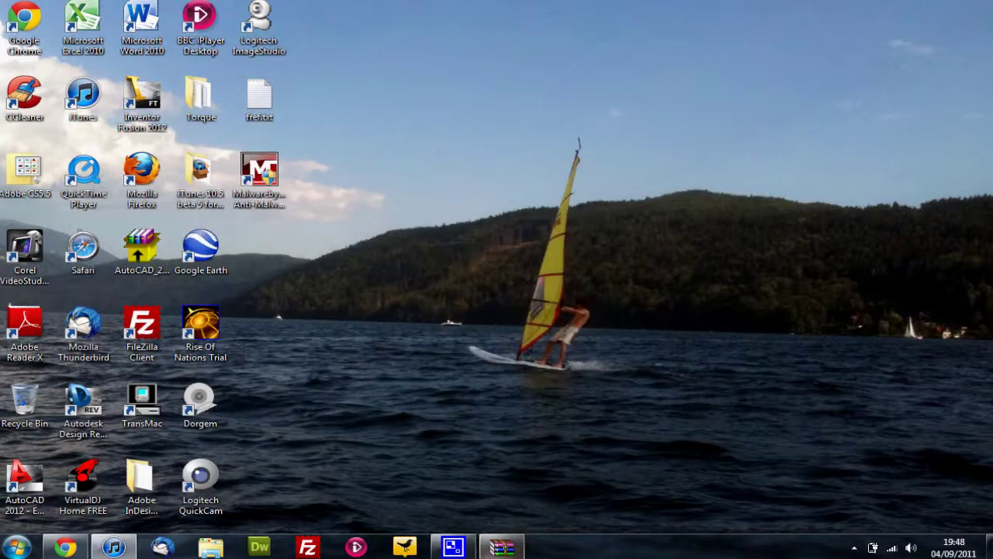
Switch to Chrome and read steps 5 to 9 of the guide, covering IPSW verification, building, DFU mode and backup.
left_click(65, 546)
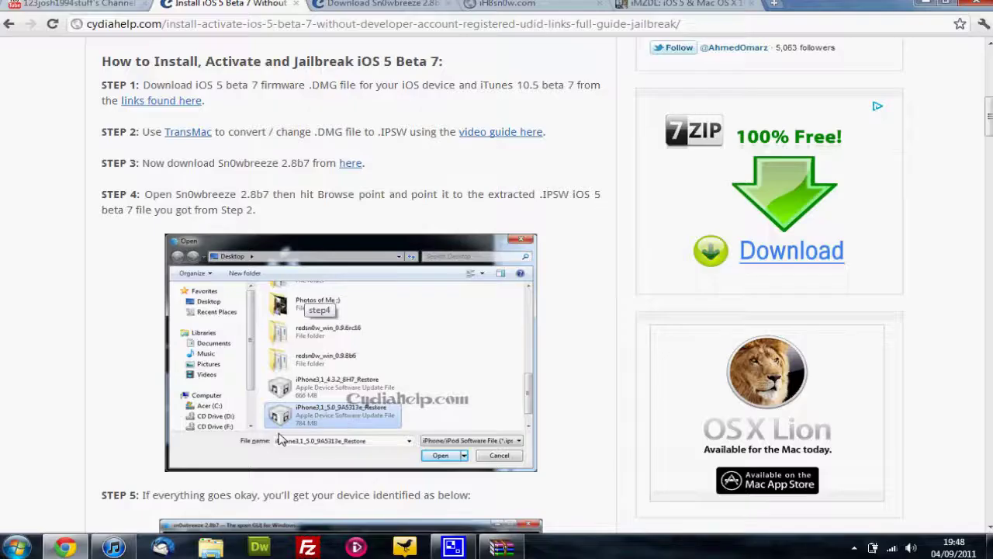
scroll(443, 240, "down", 4)
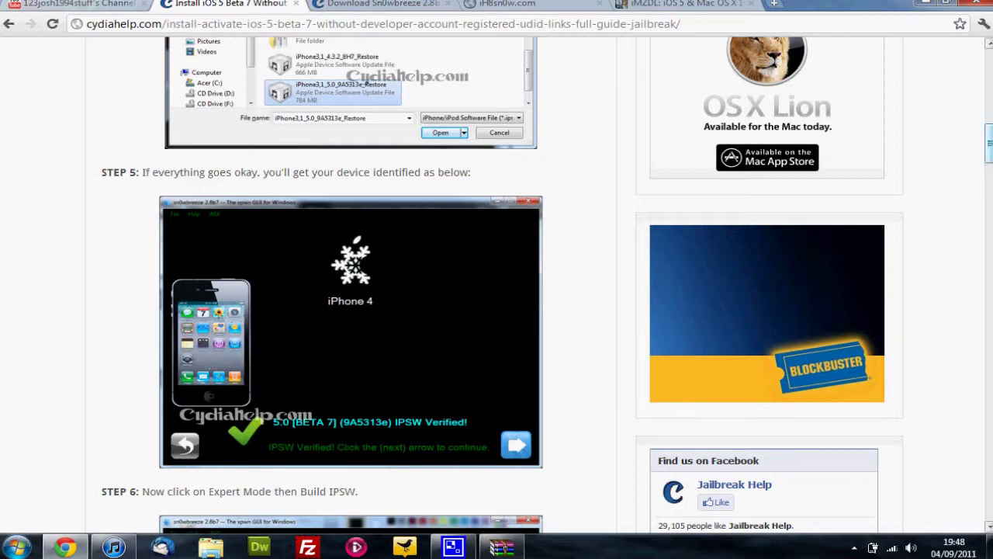
left_click_drag(988, 144, 989, 177)
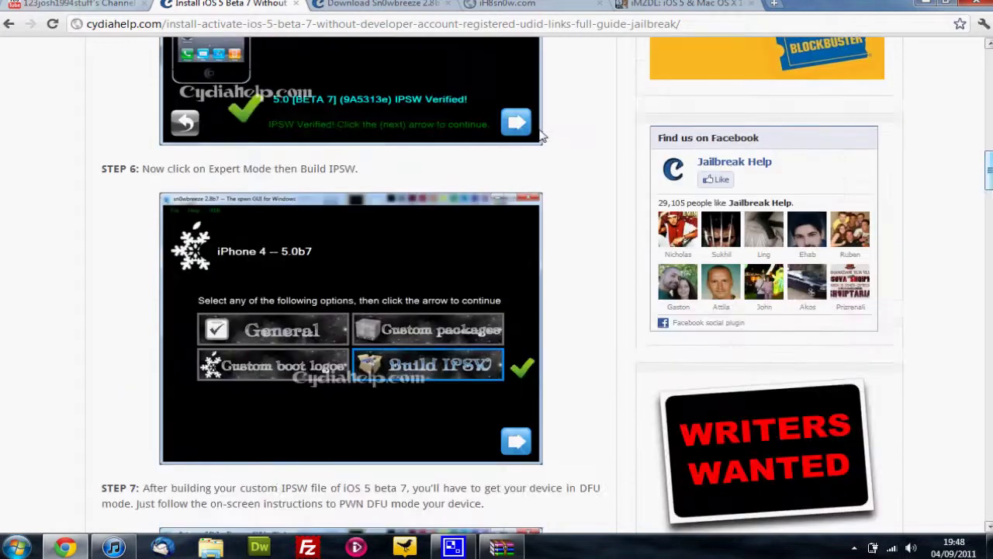
left_click_drag(146, 167, 199, 163)
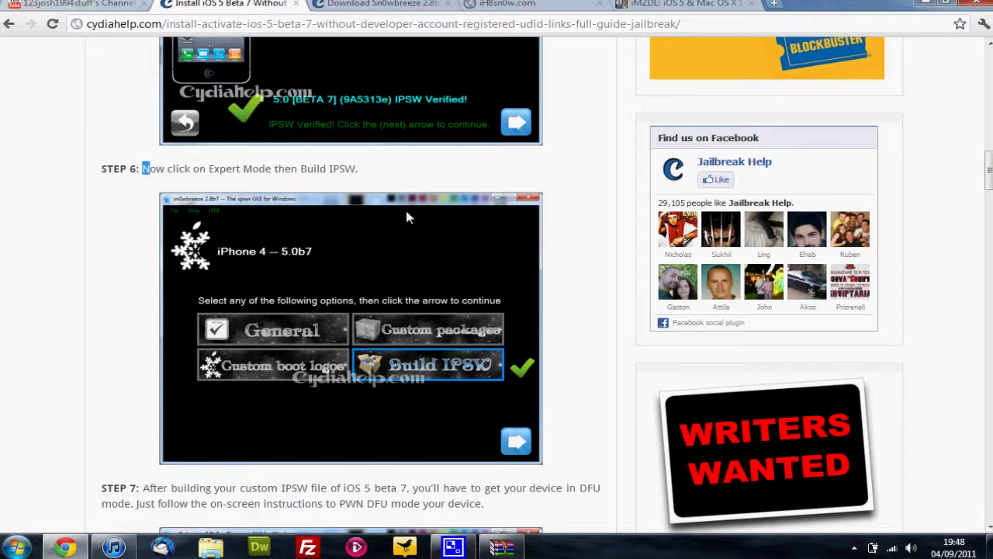
scroll(489, 175, "down", 2)
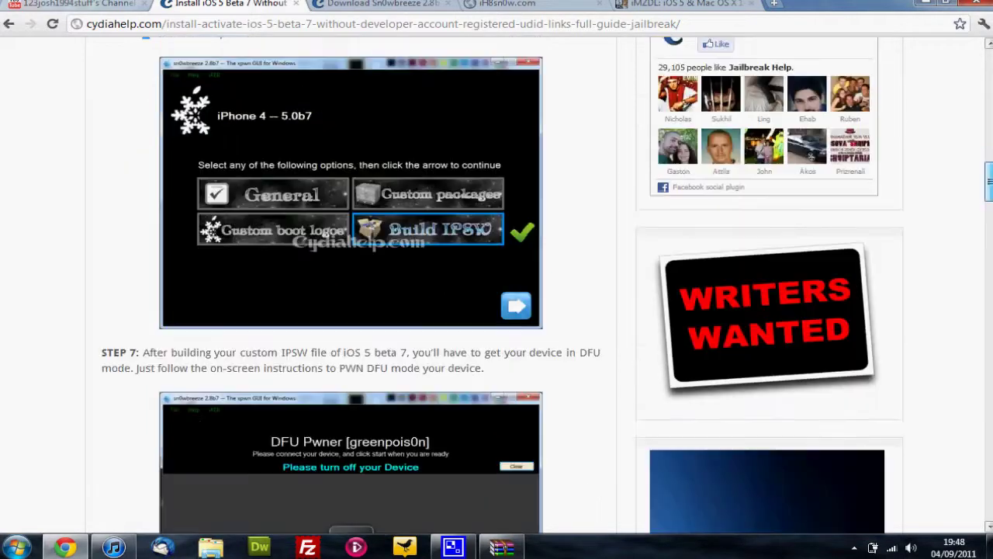
scroll(489, 175, "down", 2)
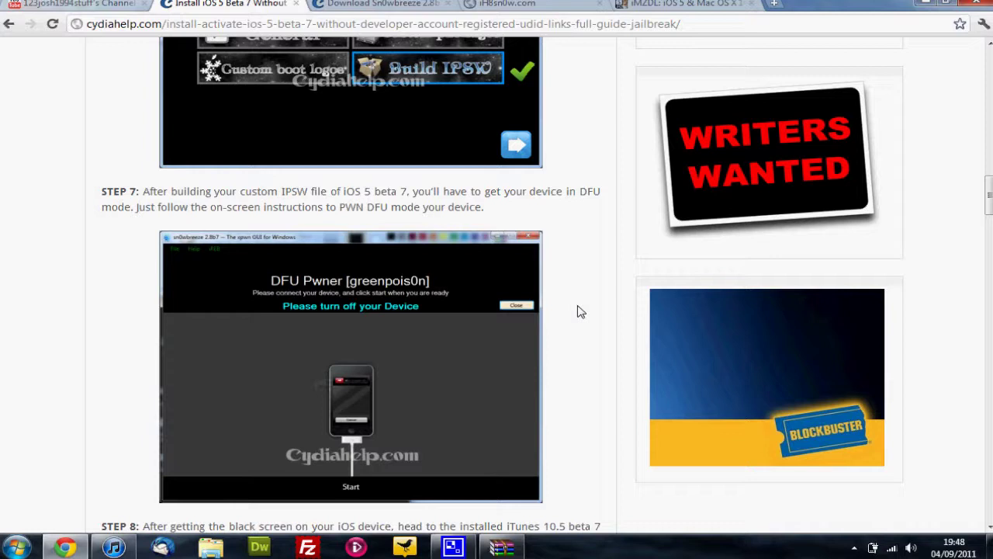
scroll(963, 224, "down", 2)
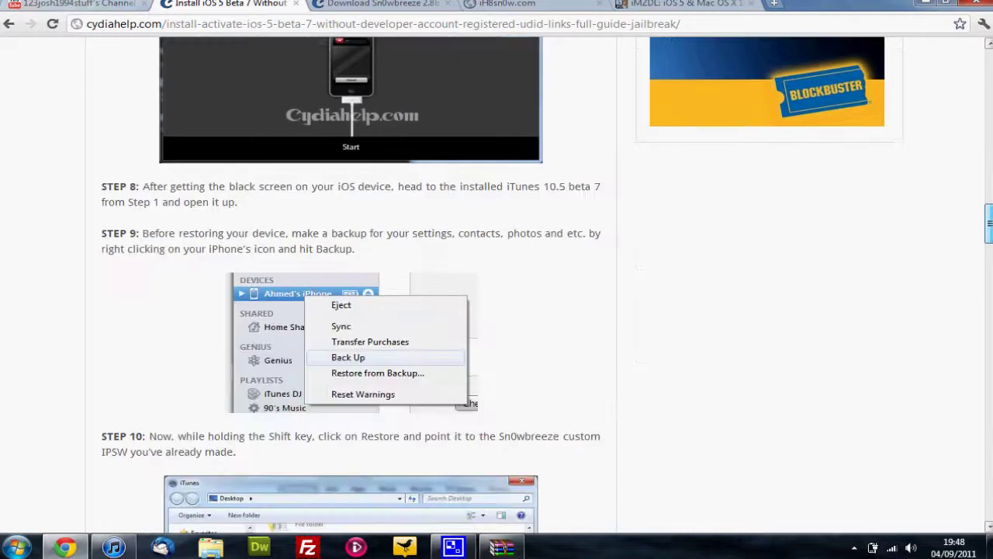
scroll(600, 333, "down", 1)
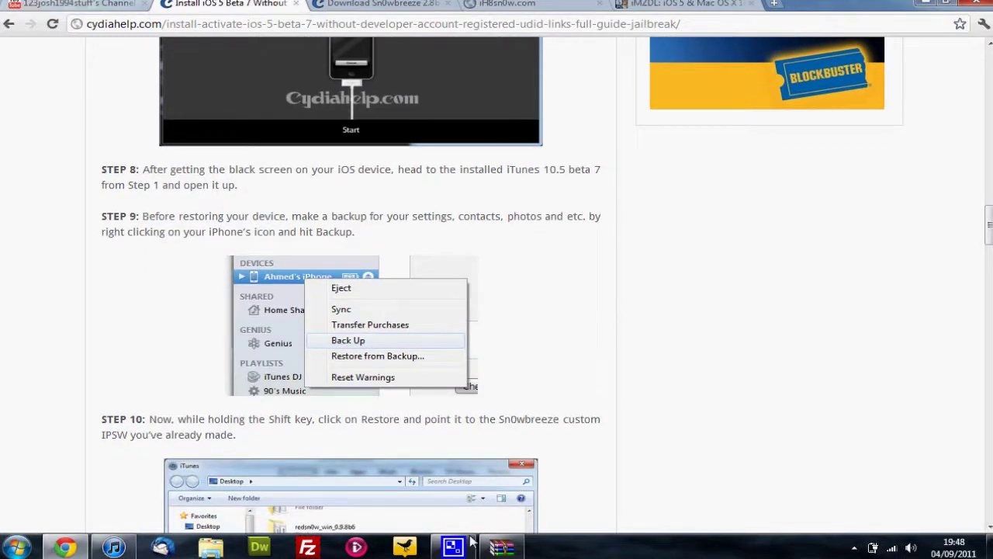
Switch to iTunes and look up the Back Up command for the connected iPhone without running it.
left_click(113, 547)
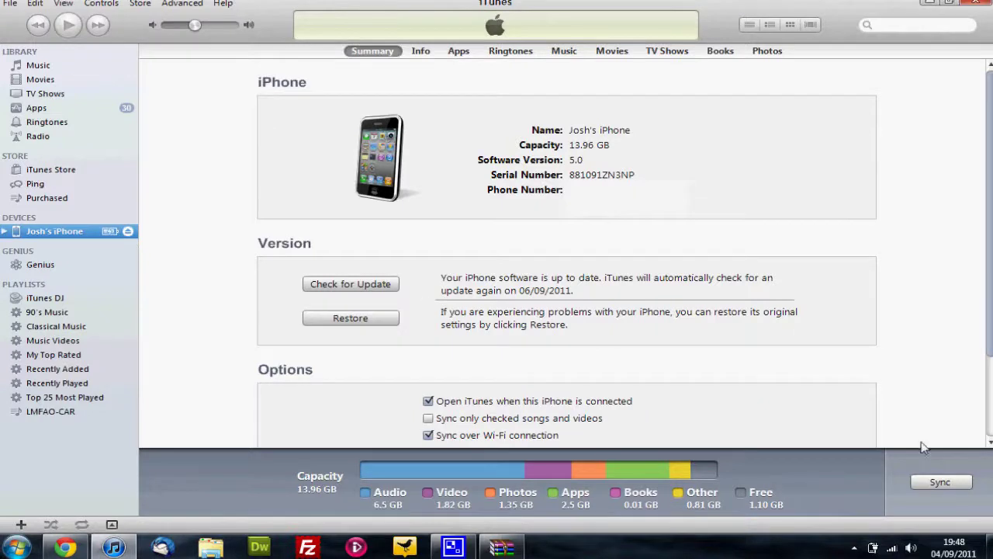
right_click(87, 236)
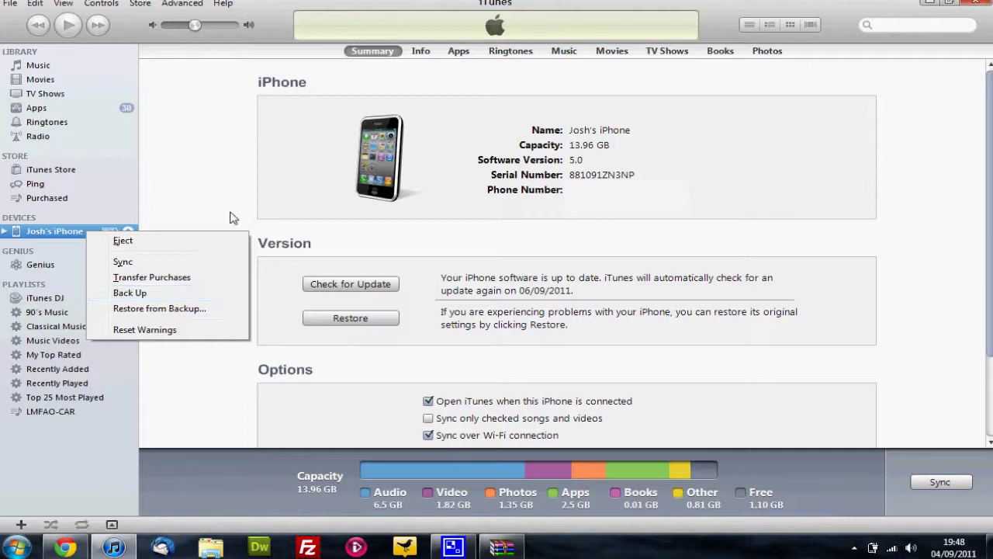
left_click(271, 156)
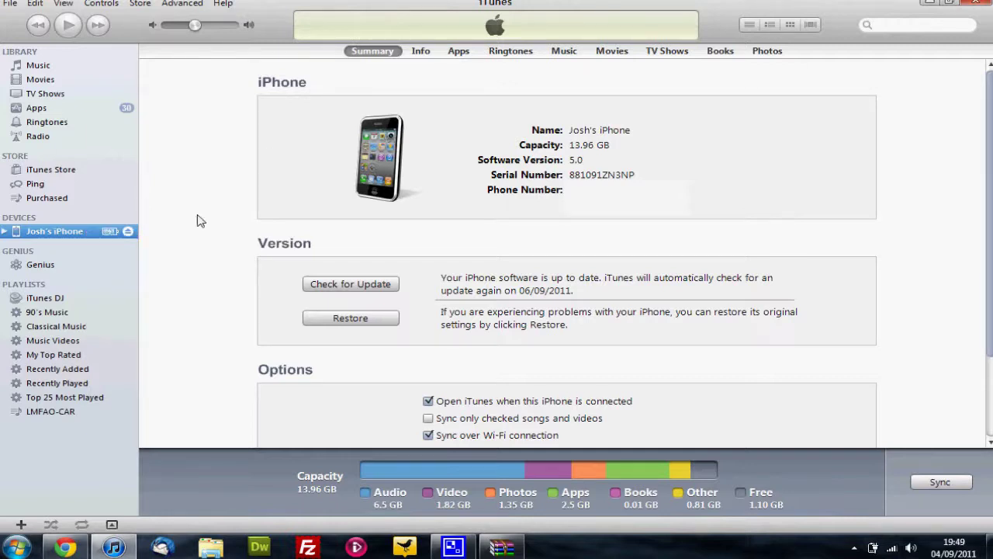
Examine the backups offered by Restore from Backup for the connected iPhone and leave without restoring.
right_click(99, 238)
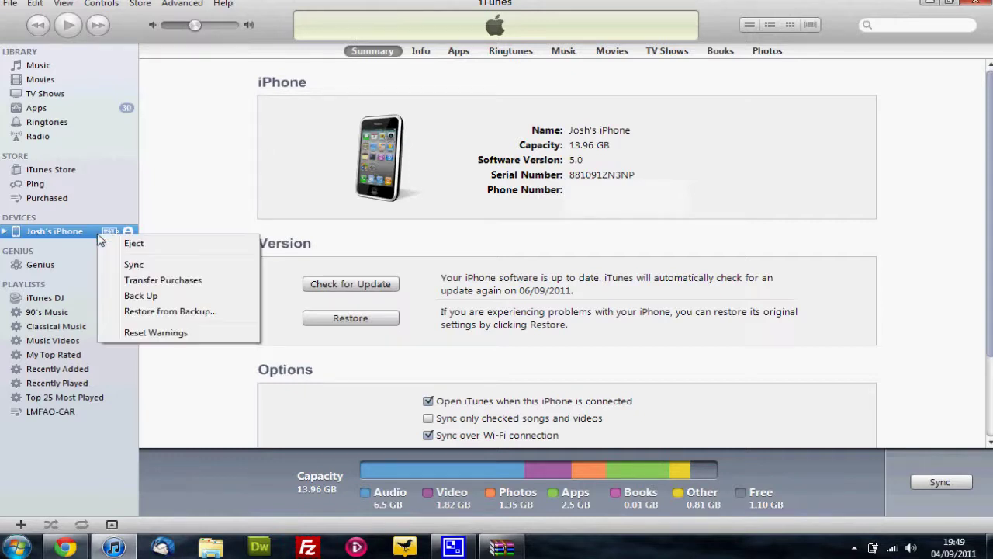
left_click(155, 311)
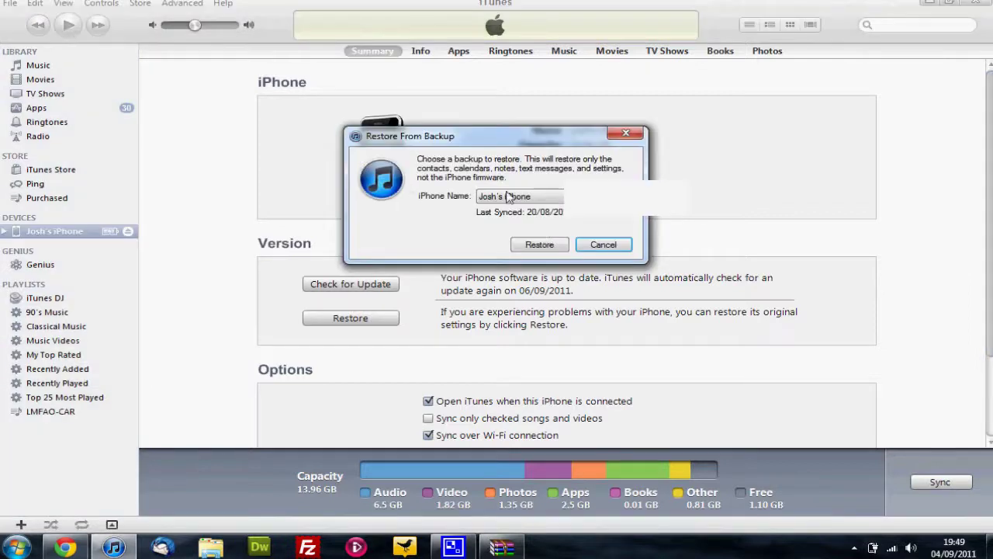
left_click(508, 197)
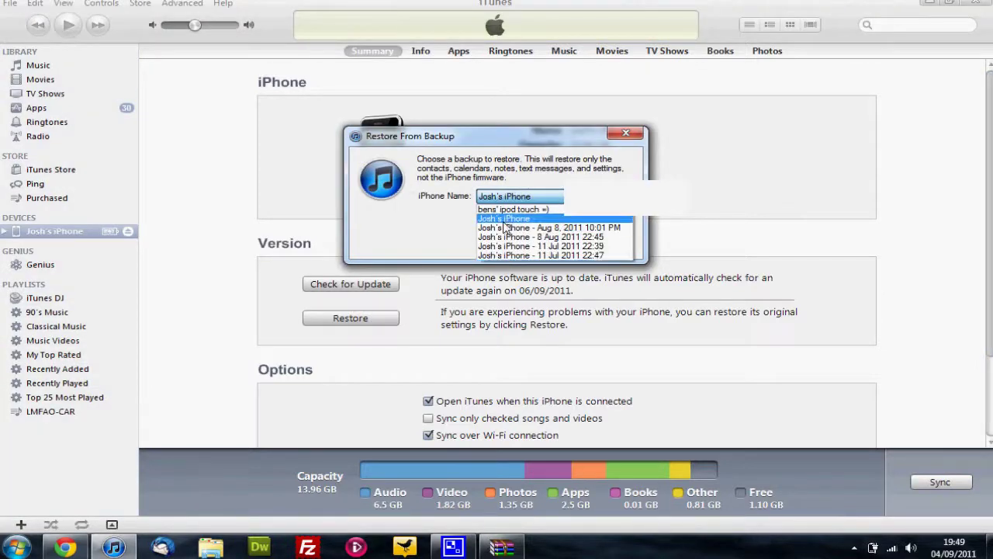
left_click(502, 220)
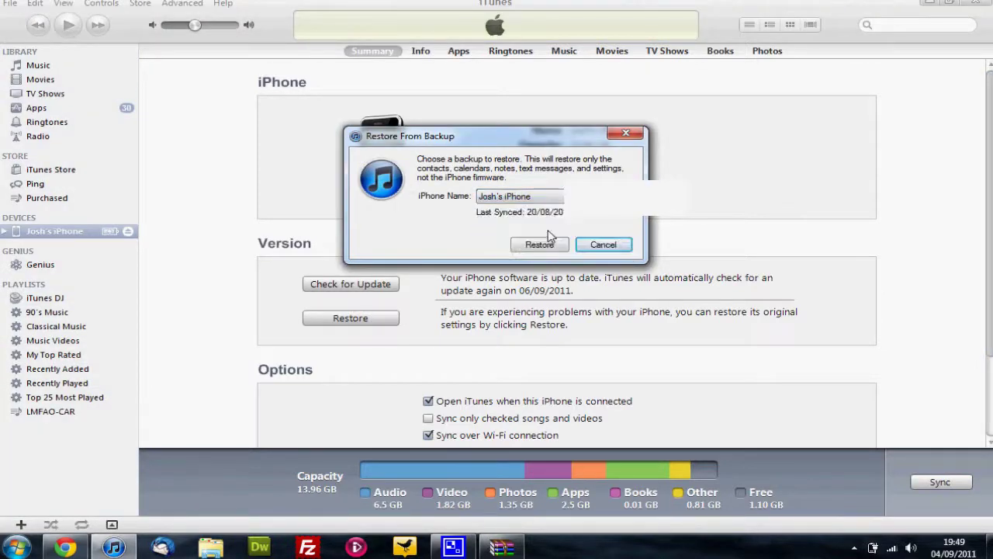
left_click(604, 246)
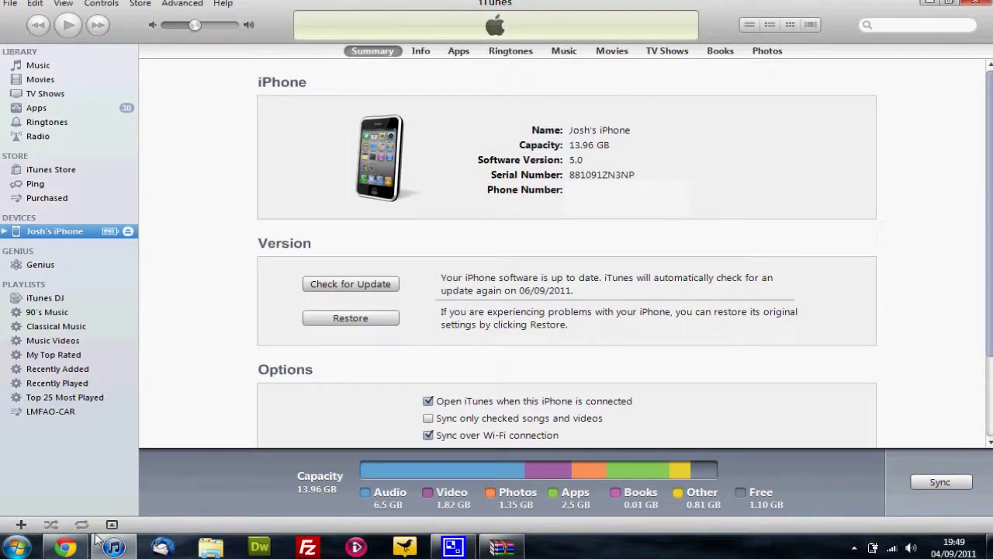
Read step 10 of the Chrome guide on restoring the custom Sn0wbreeze IPSW, and switch back to iTunes.
left_click(65, 547)
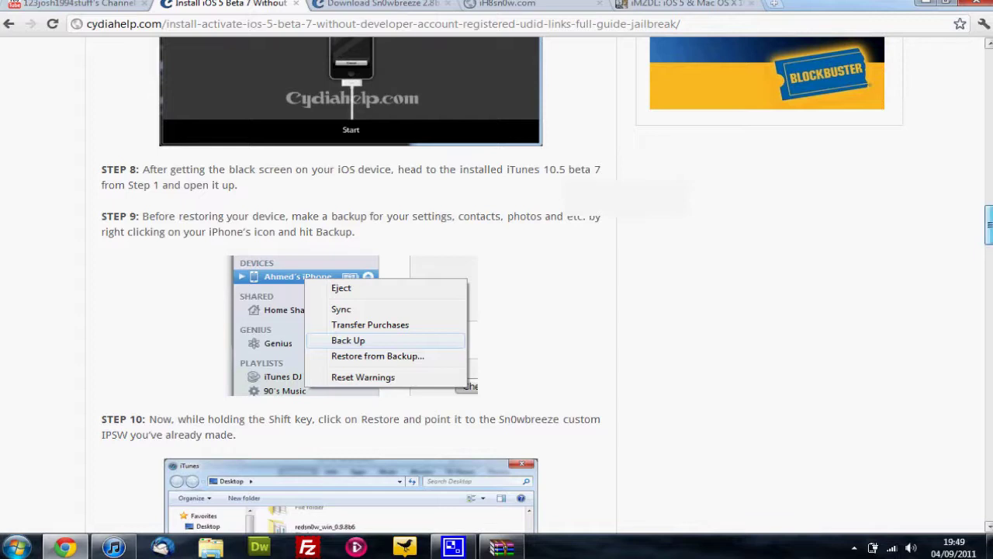
scroll(801, 239, "down", 4)
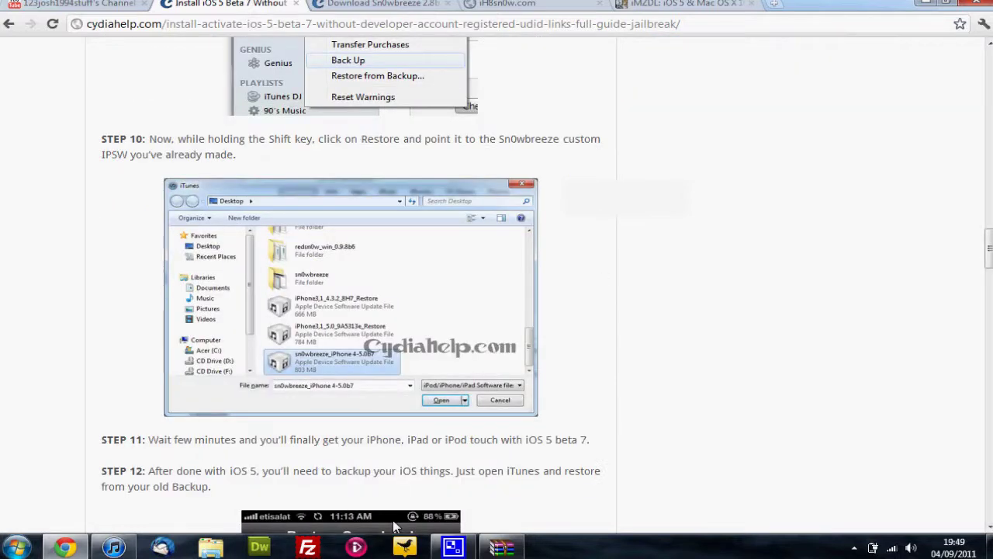
left_click(113, 547)
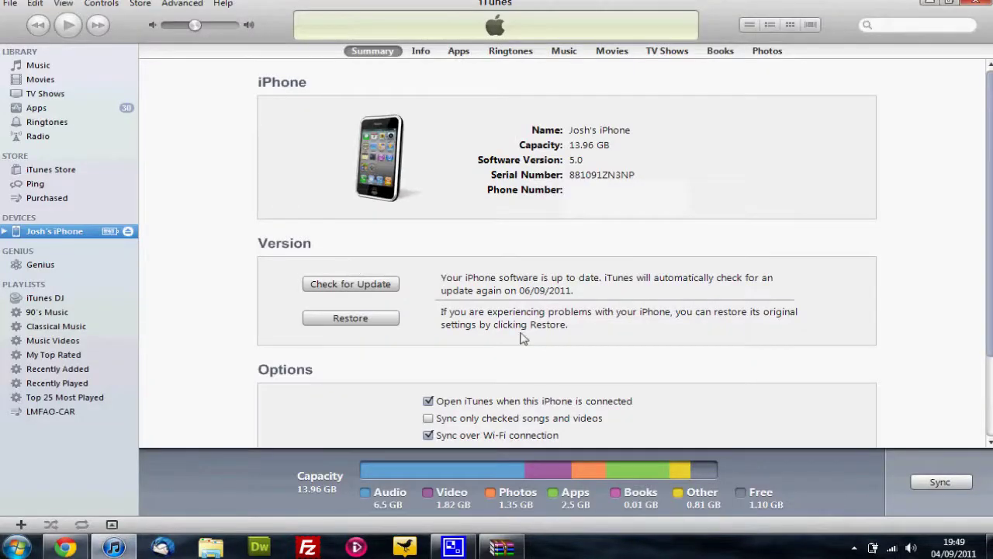
Examine the firmware files in Downloads offered by Restore for the connected iPhone and leave without restoring.
left_click(386, 324)
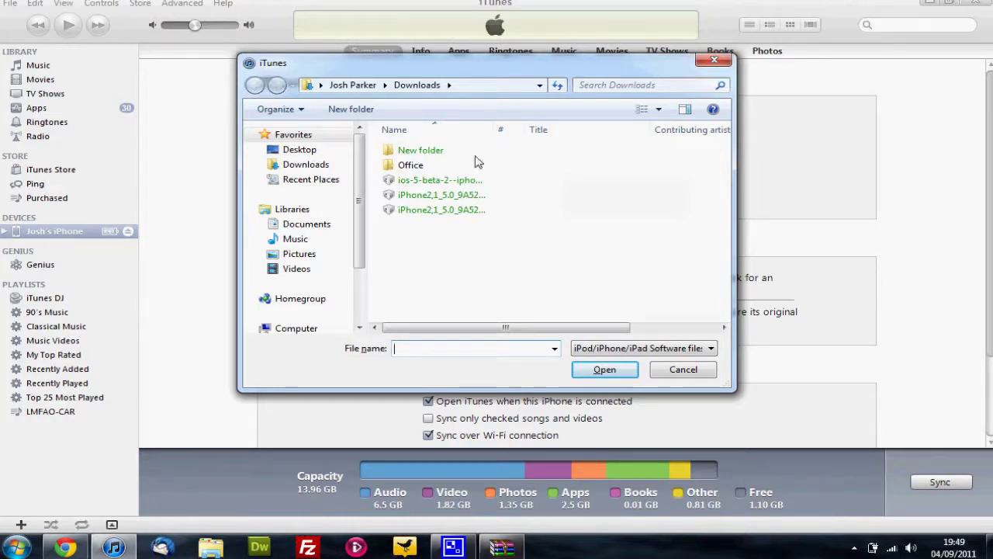
left_click(683, 373)
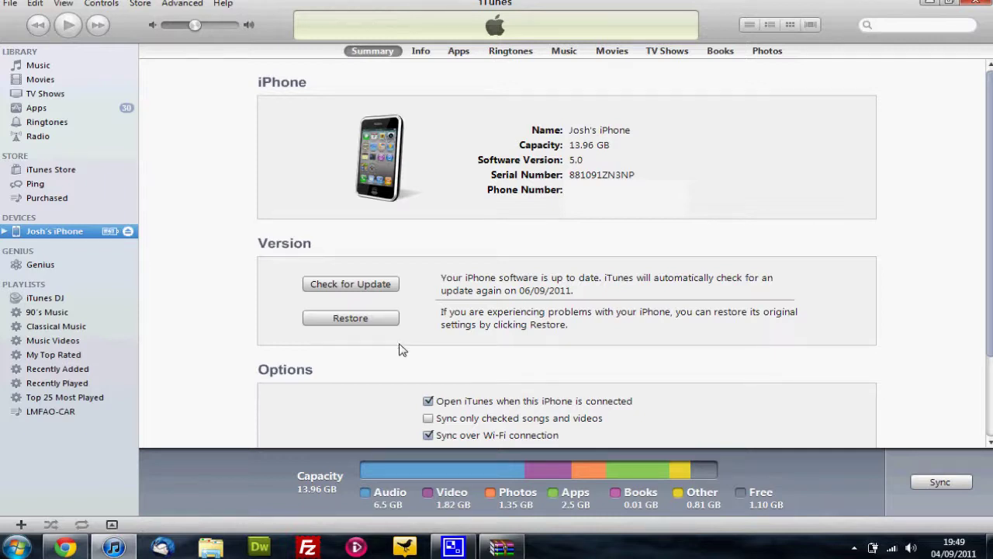
left_click(368, 325)
Switch to Chrome and read steps 11 and 12 of the guide, on finishing the iOS 5 beta 7 install and restoring the old backup.
left_click(65, 547)
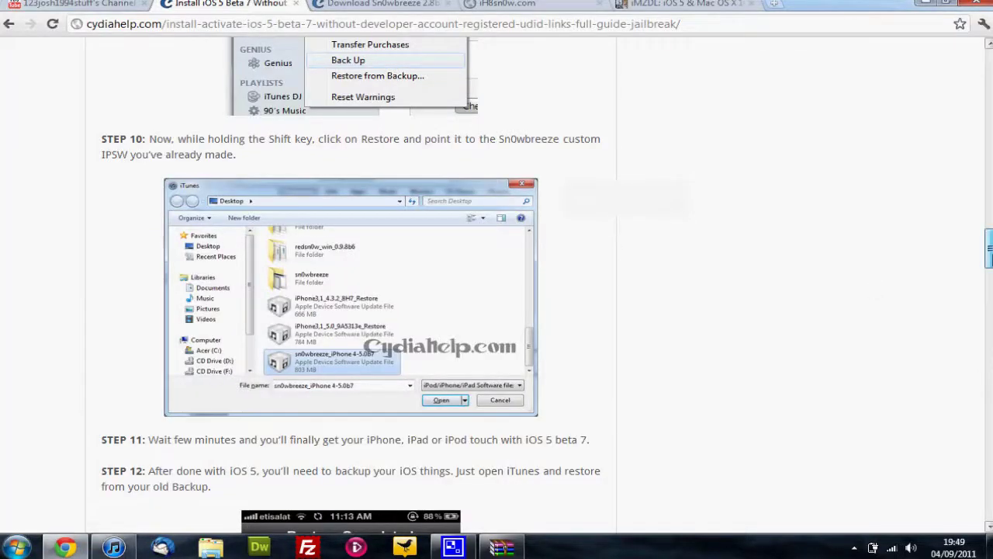
scroll(596, 280, "down", 3)
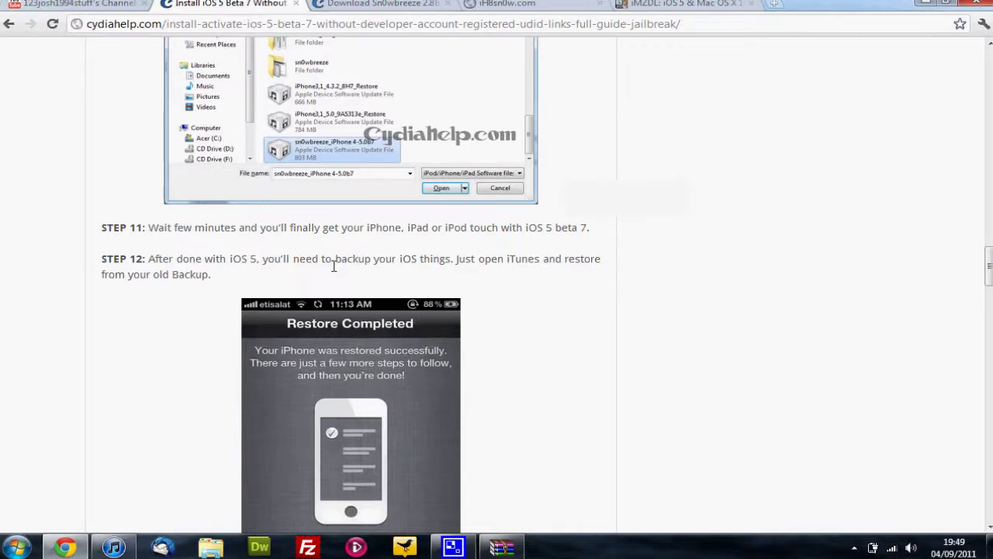
scroll(333, 266, "down", 2)
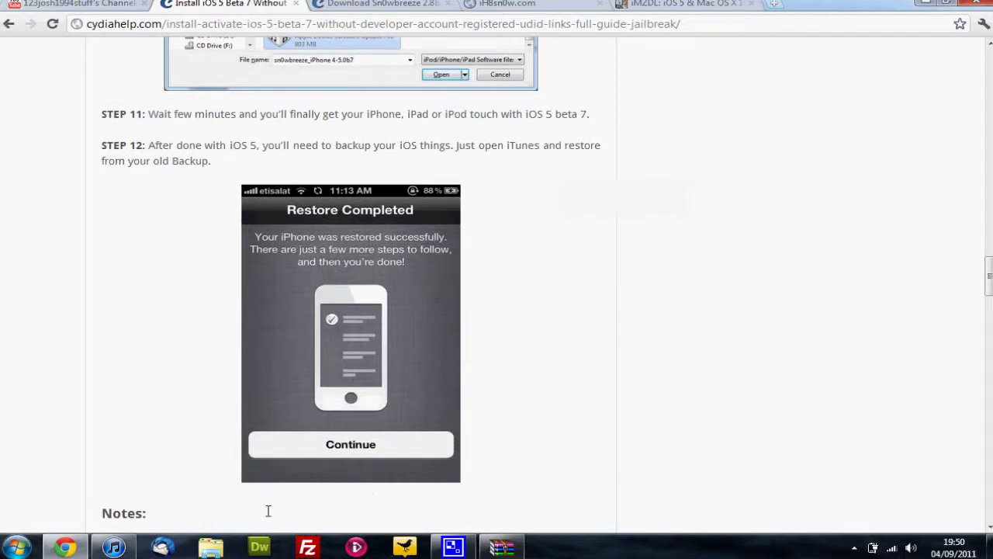
left_click(113, 546)
scroll(601, 267, "down", 1)
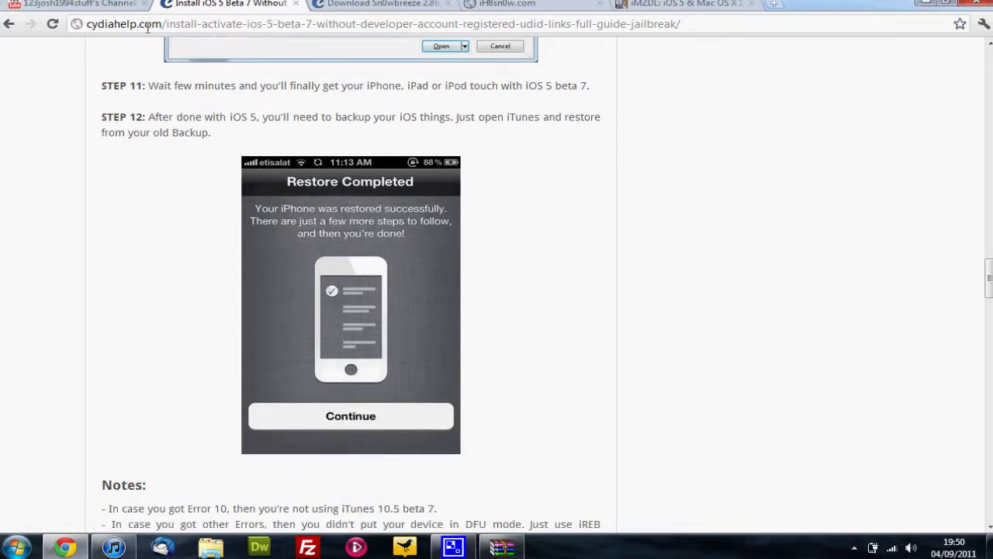
Bring up the open YouTube channel page and look through its video details, profile, subscribers and friends sections.
left_click(78, 4)
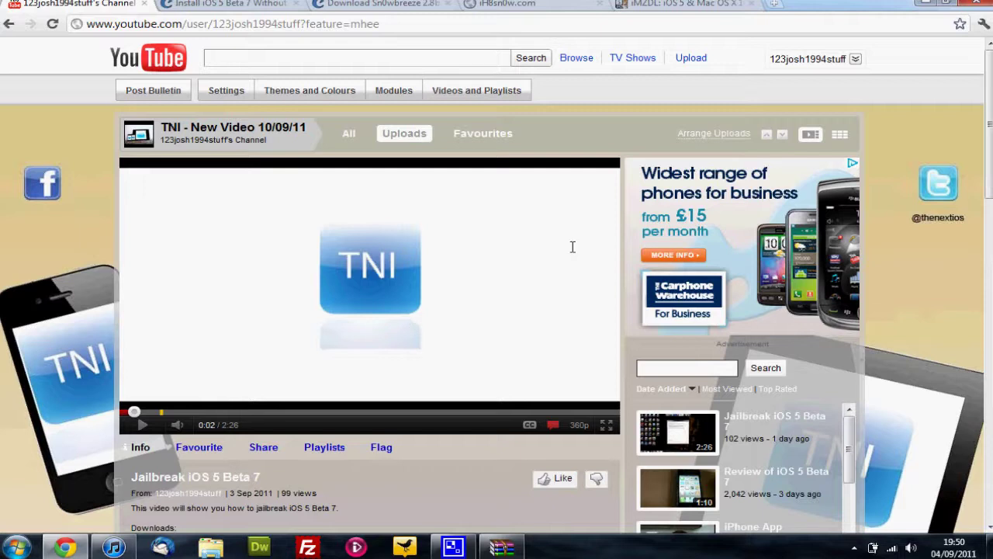
scroll(405, 415, "down", 6)
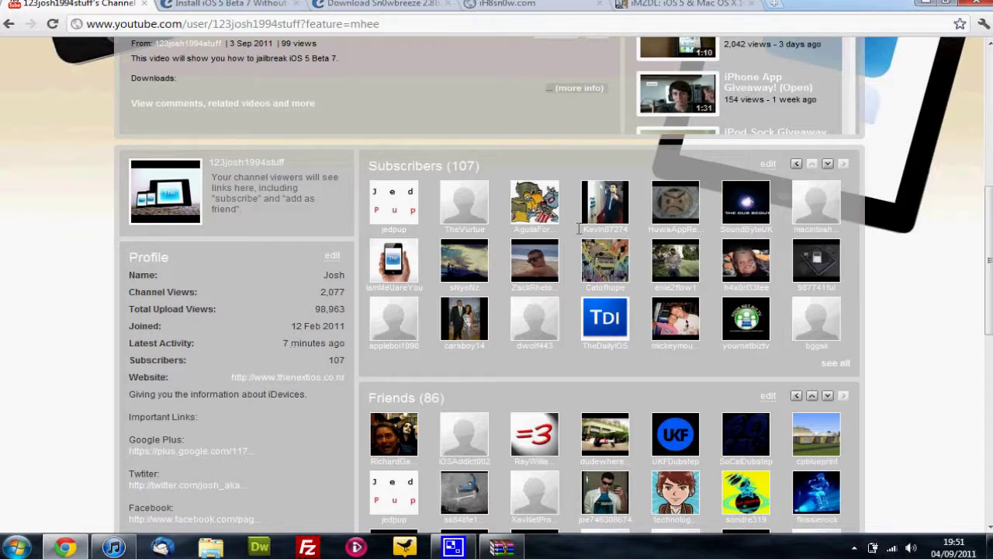
left_click_drag(988, 260, 988, 256)
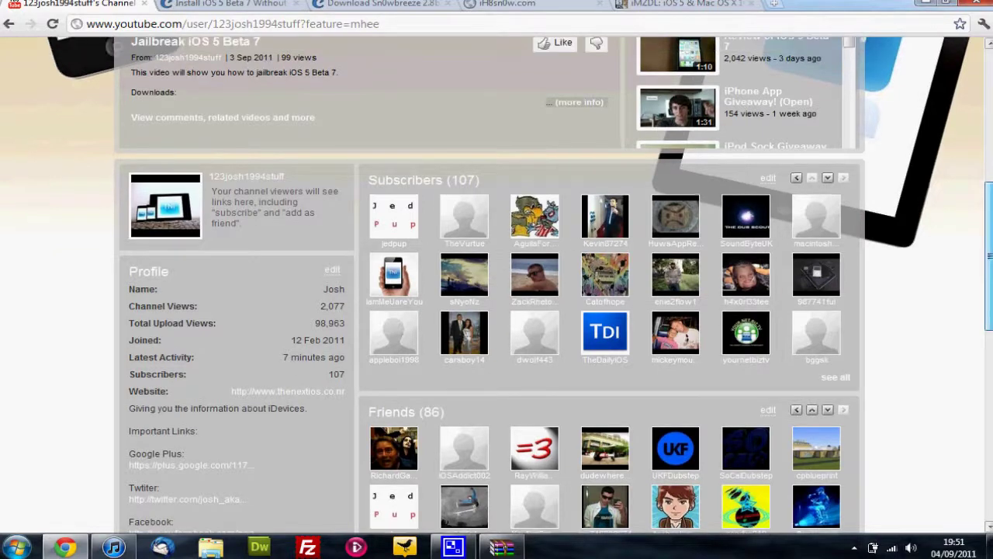